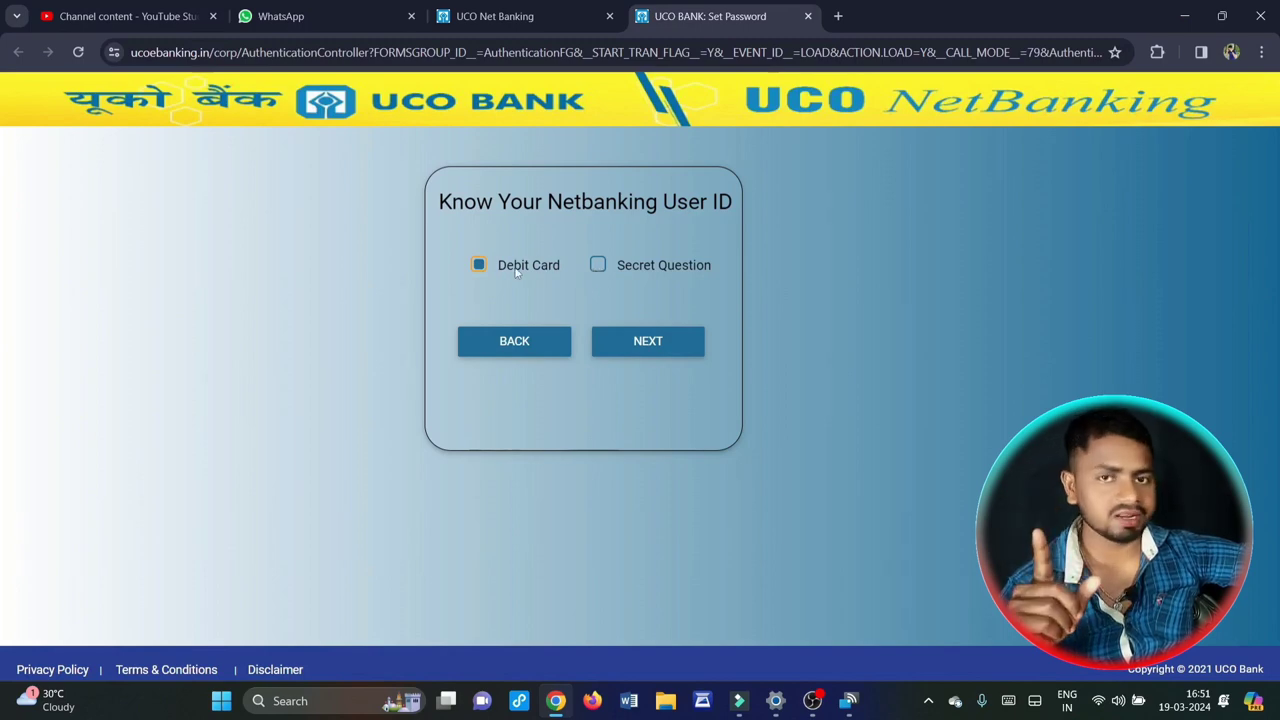
- Proceed with the debit card option, enter the account ID, accept the terms and conditions, and continue to verification
left_click(645, 341)
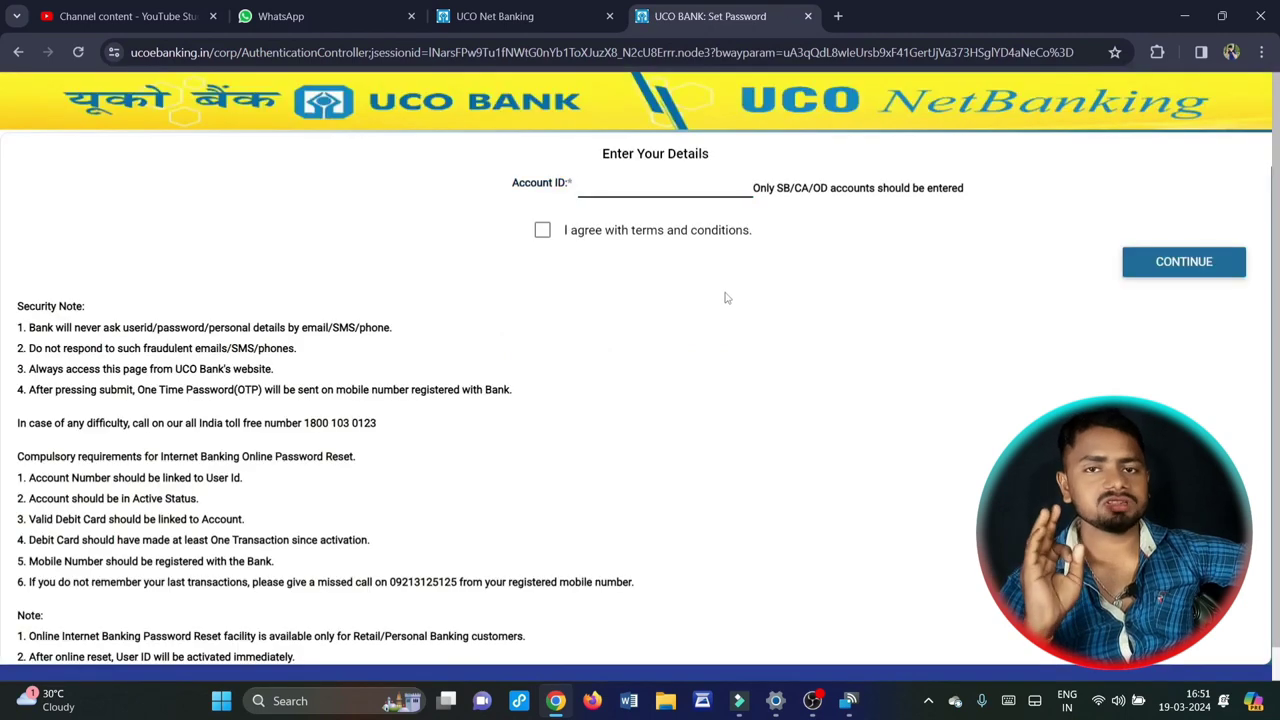
left_click(643, 185)
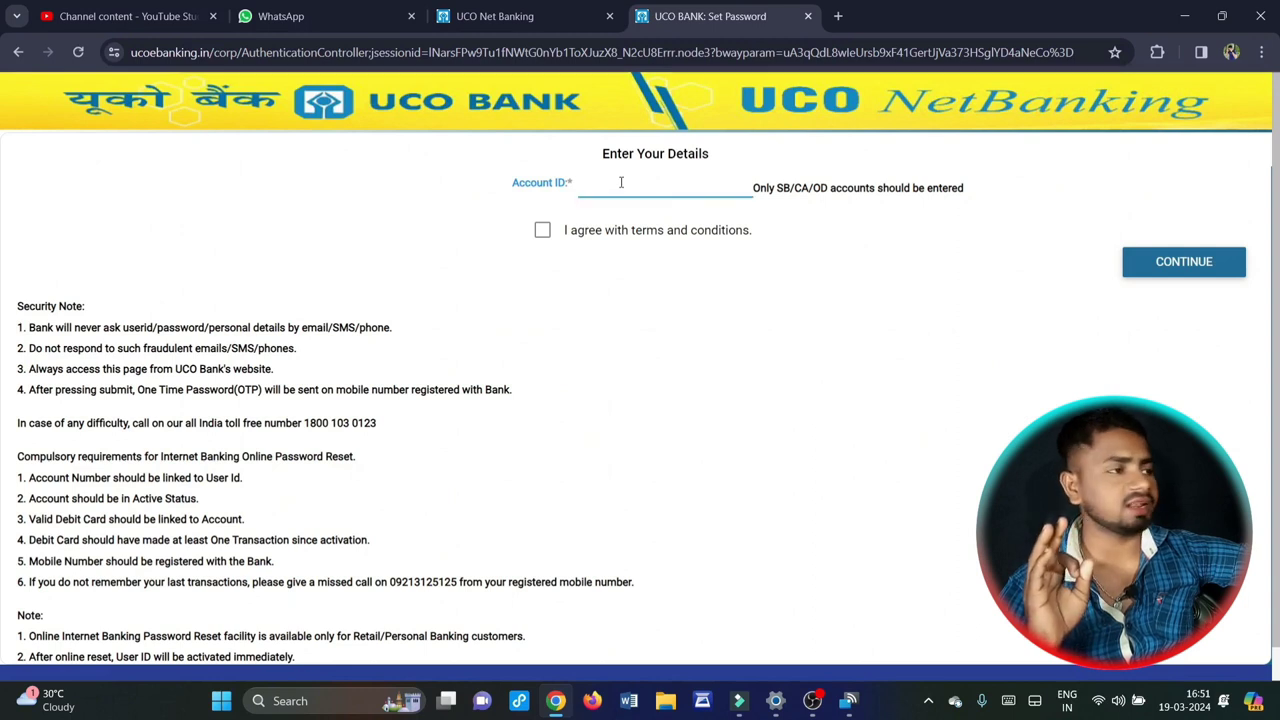
left_click(542, 233)
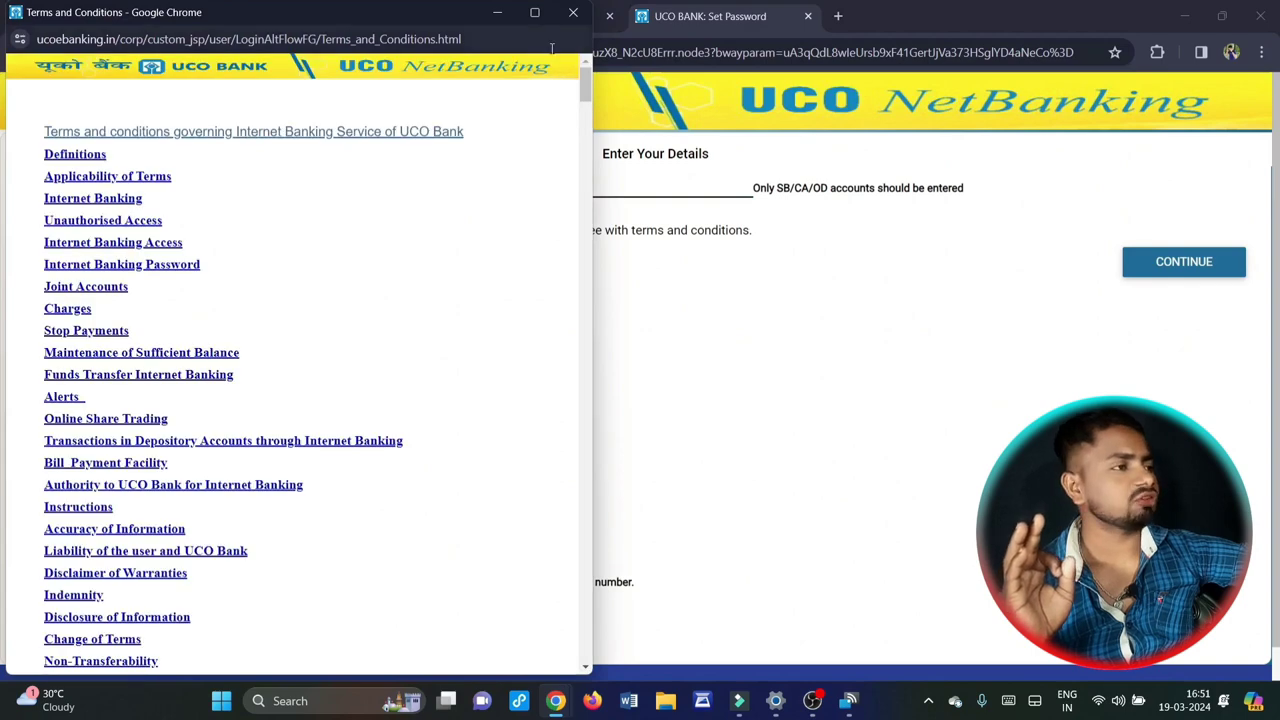
left_click(784, 354)
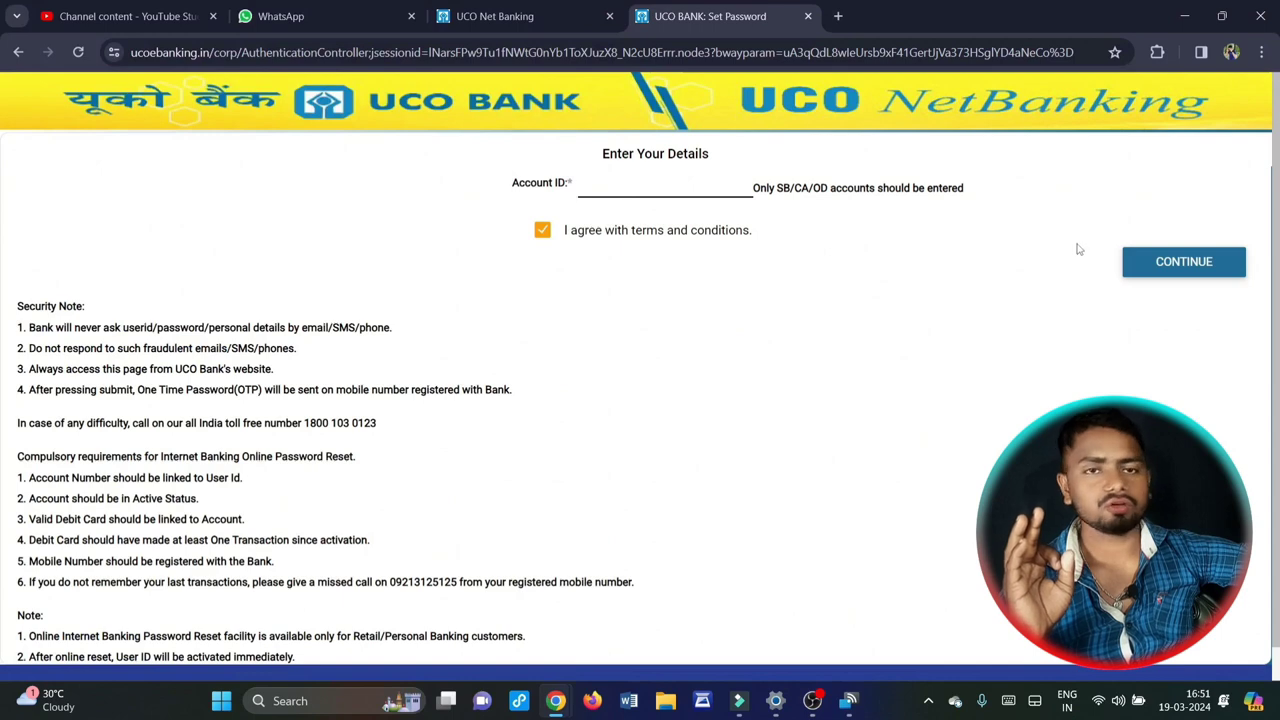
left_click(1196, 261)
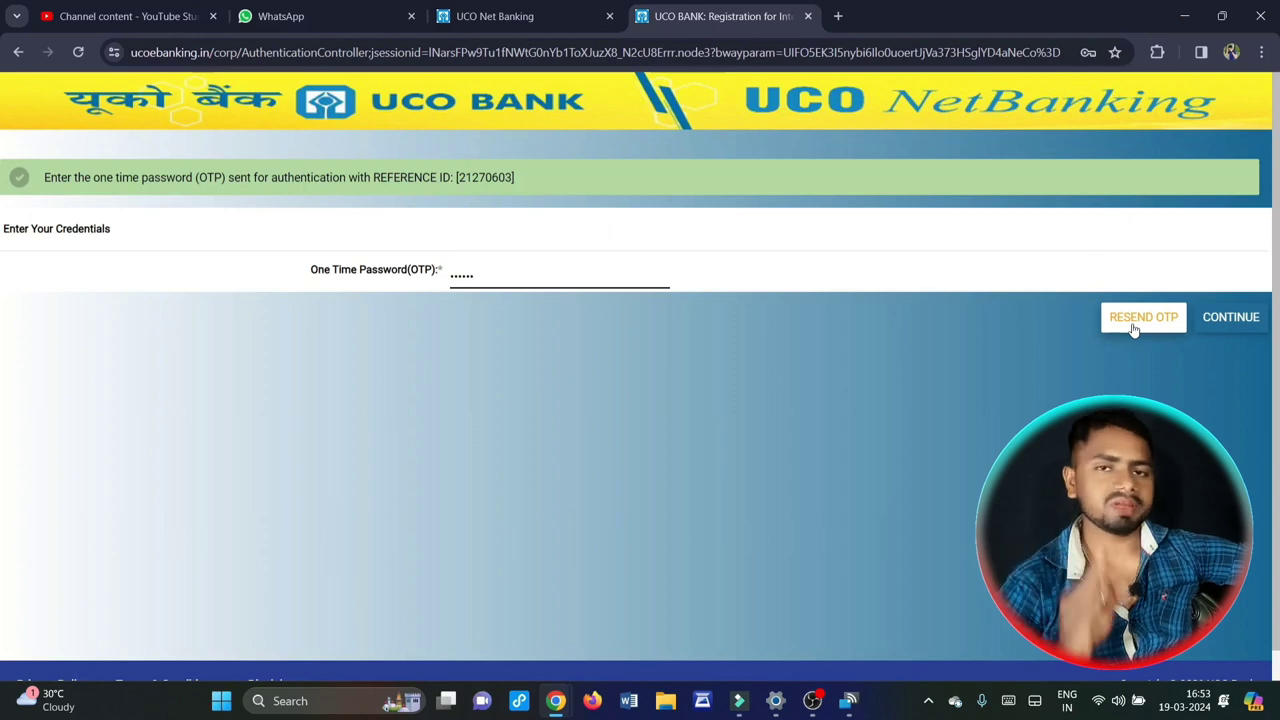
- Submit the one-time password (OTP) and the debit card's card number, ATM PIN and expiry date to retrieve the user ID
left_click(1235, 330)
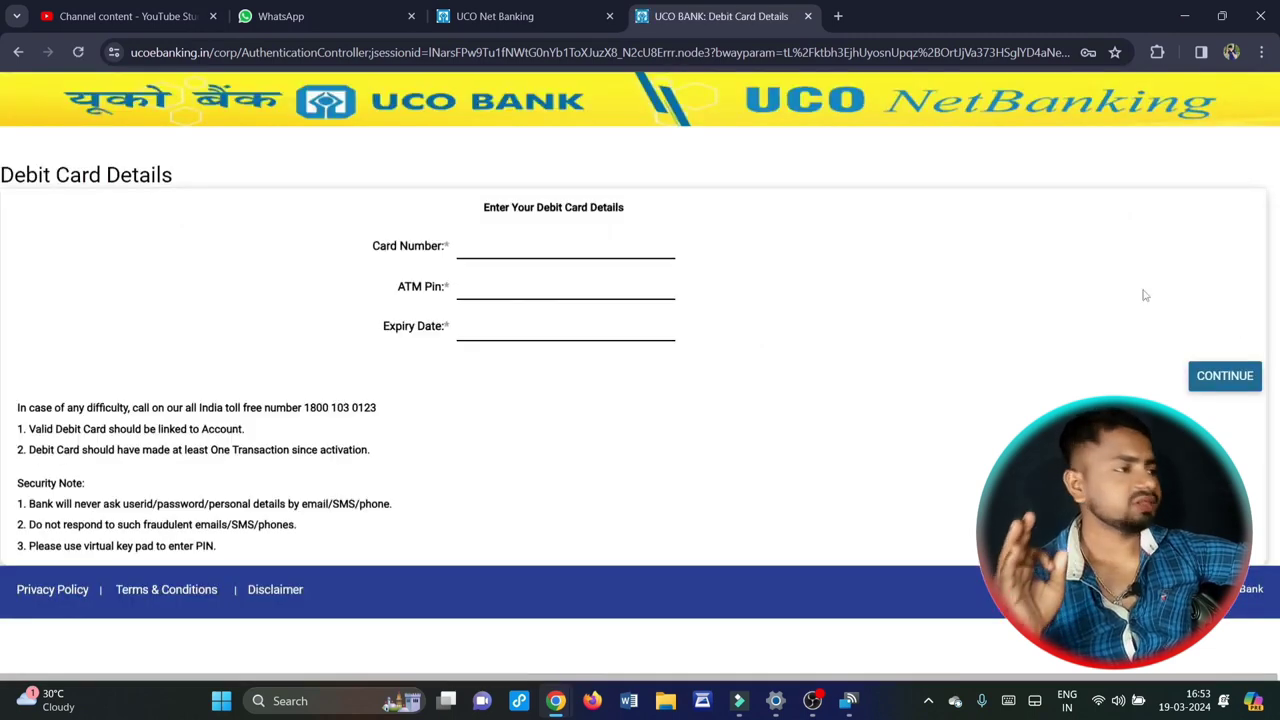
left_click(593, 242)
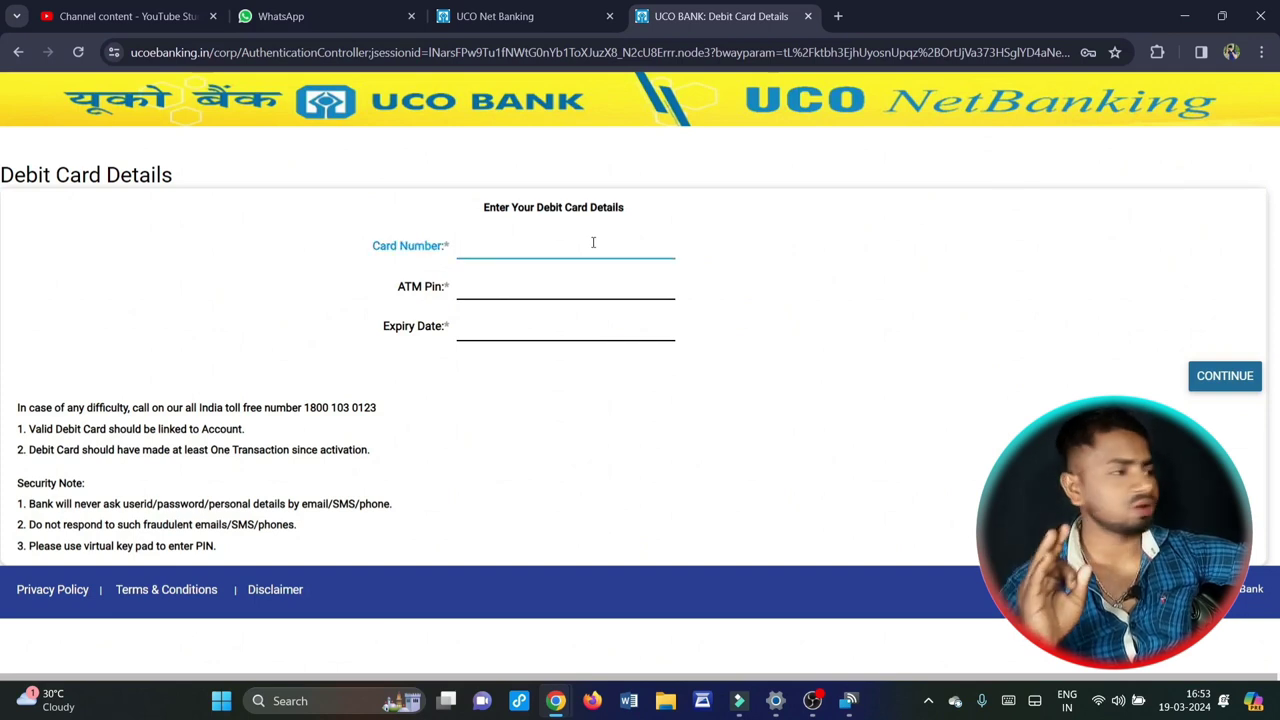
left_click(583, 286)
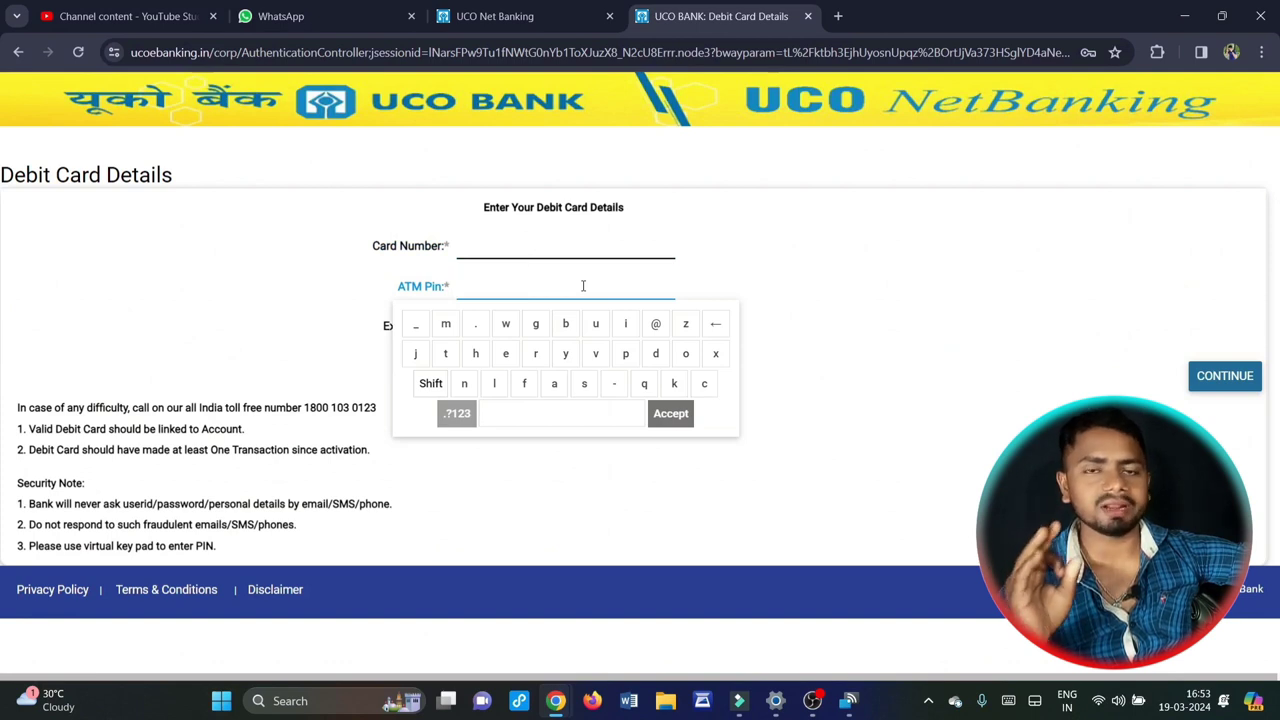
left_click(690, 325)
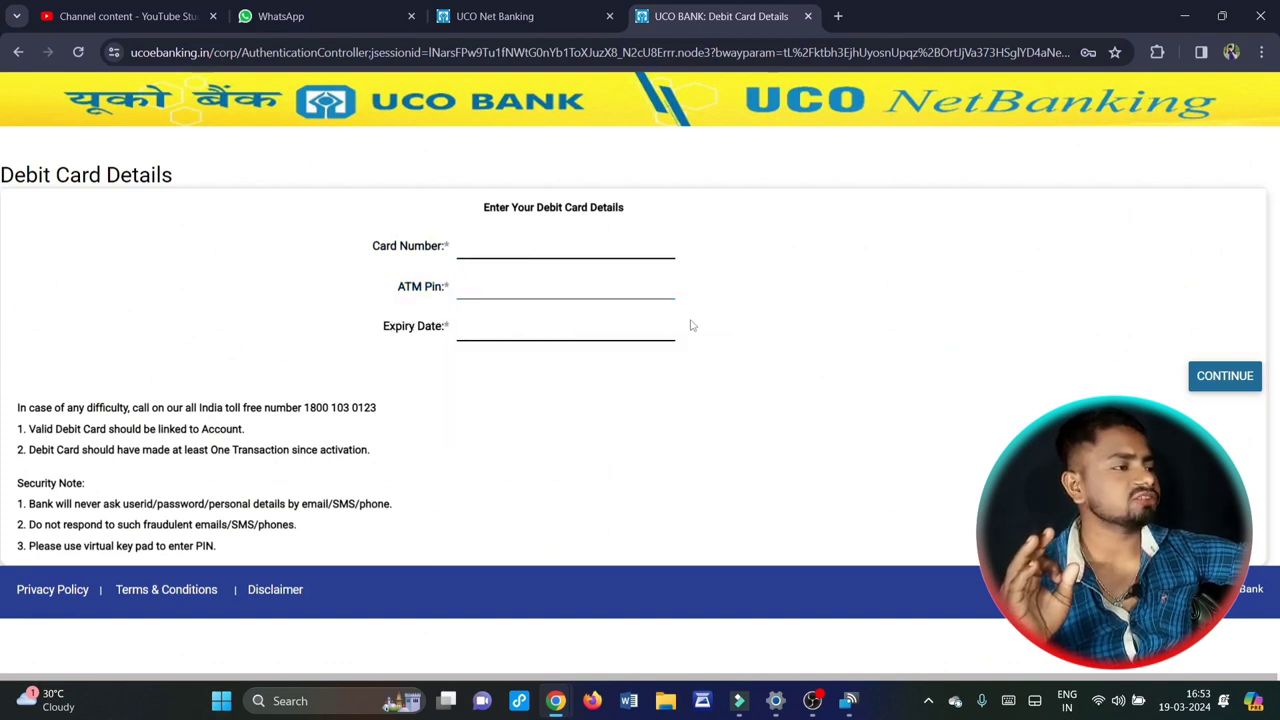
left_click(588, 326)
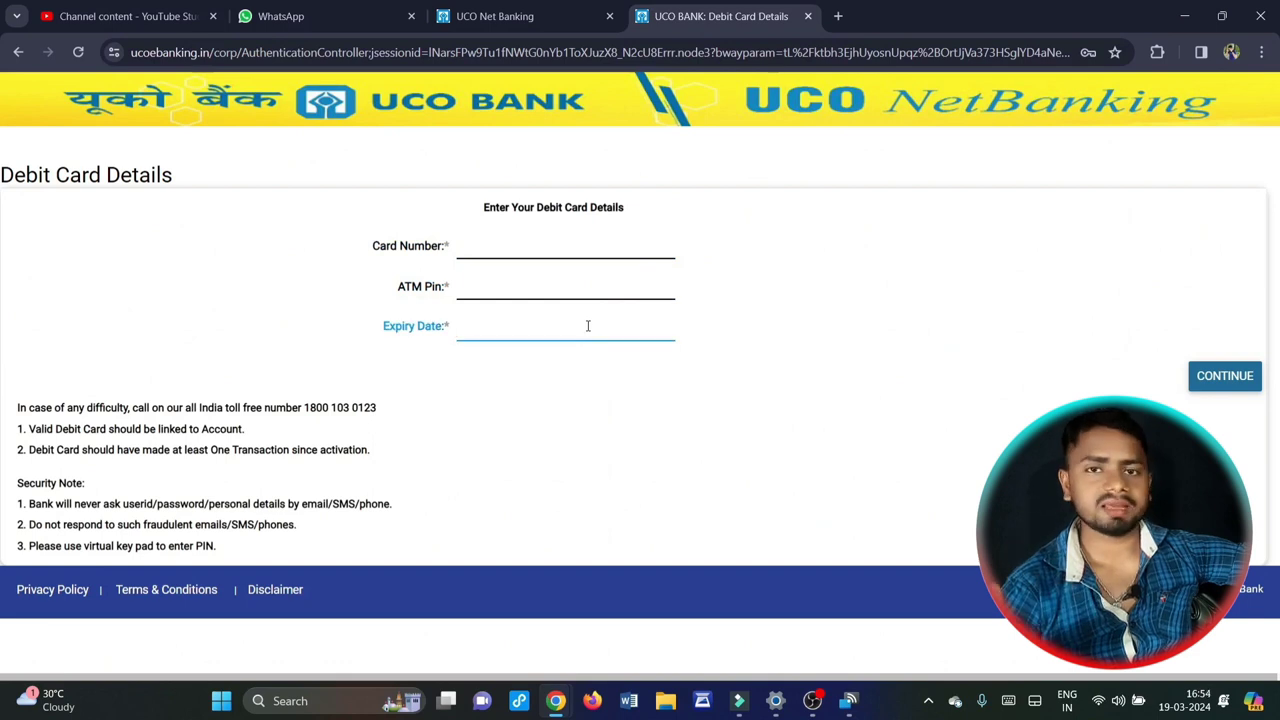
left_click(1212, 378)
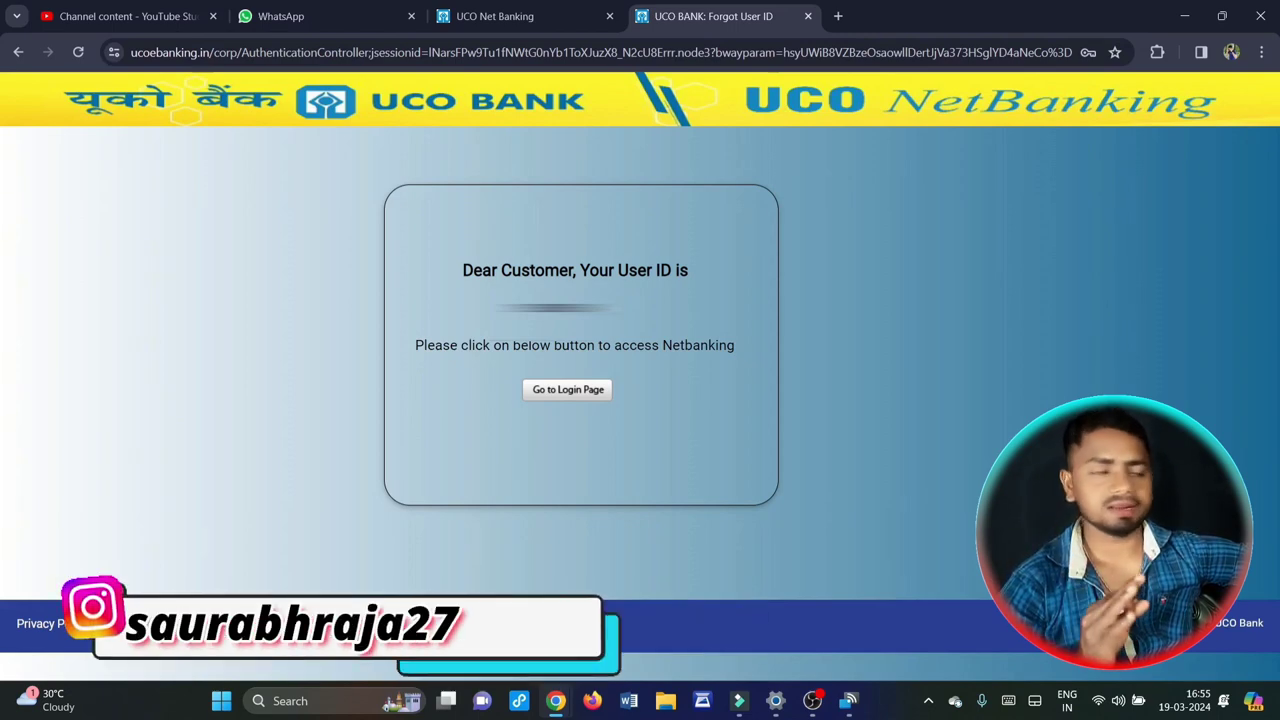
- Return to the login page and start the forgotten-password reset with the Debit Card option
left_click(572, 387)
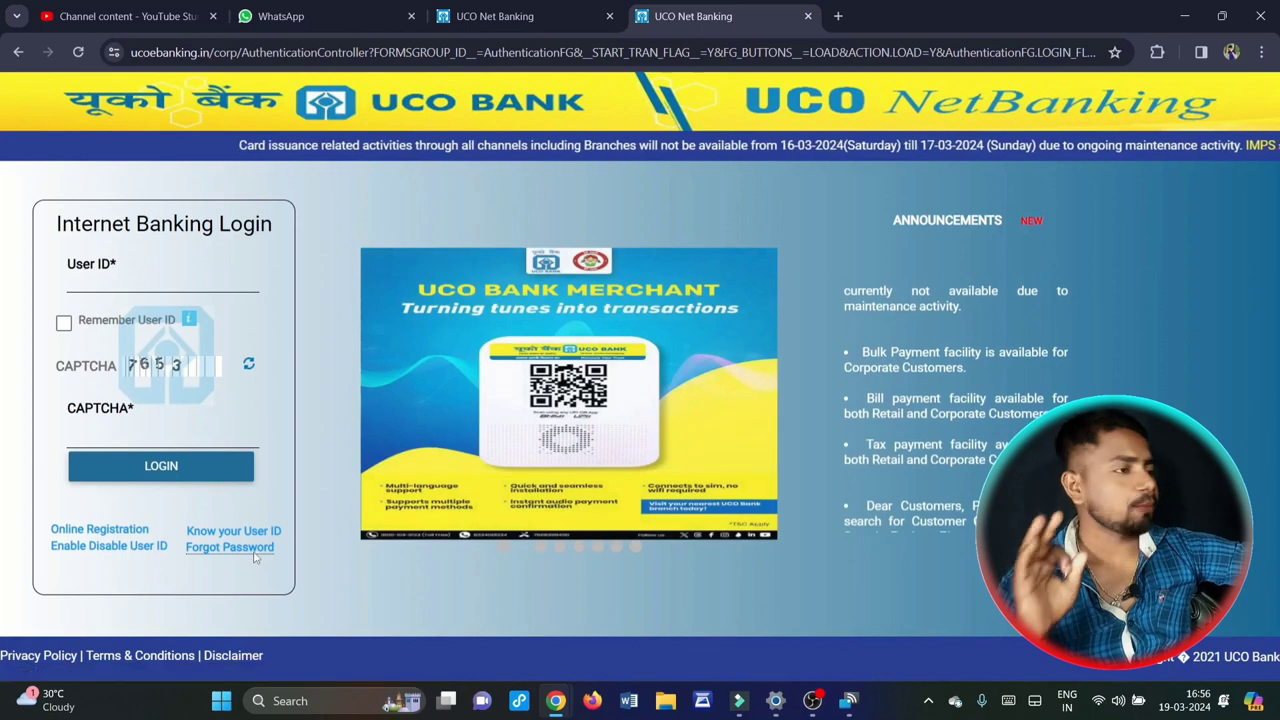
left_click(254, 558)
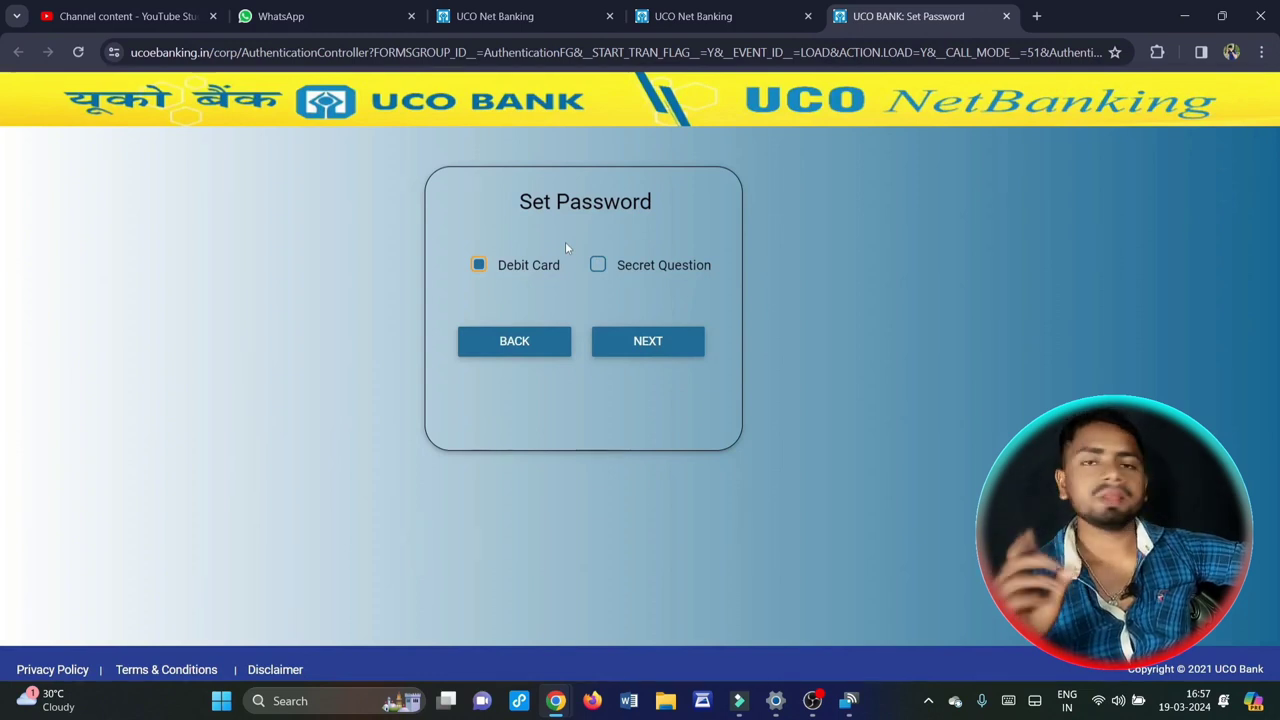
left_click(643, 357)
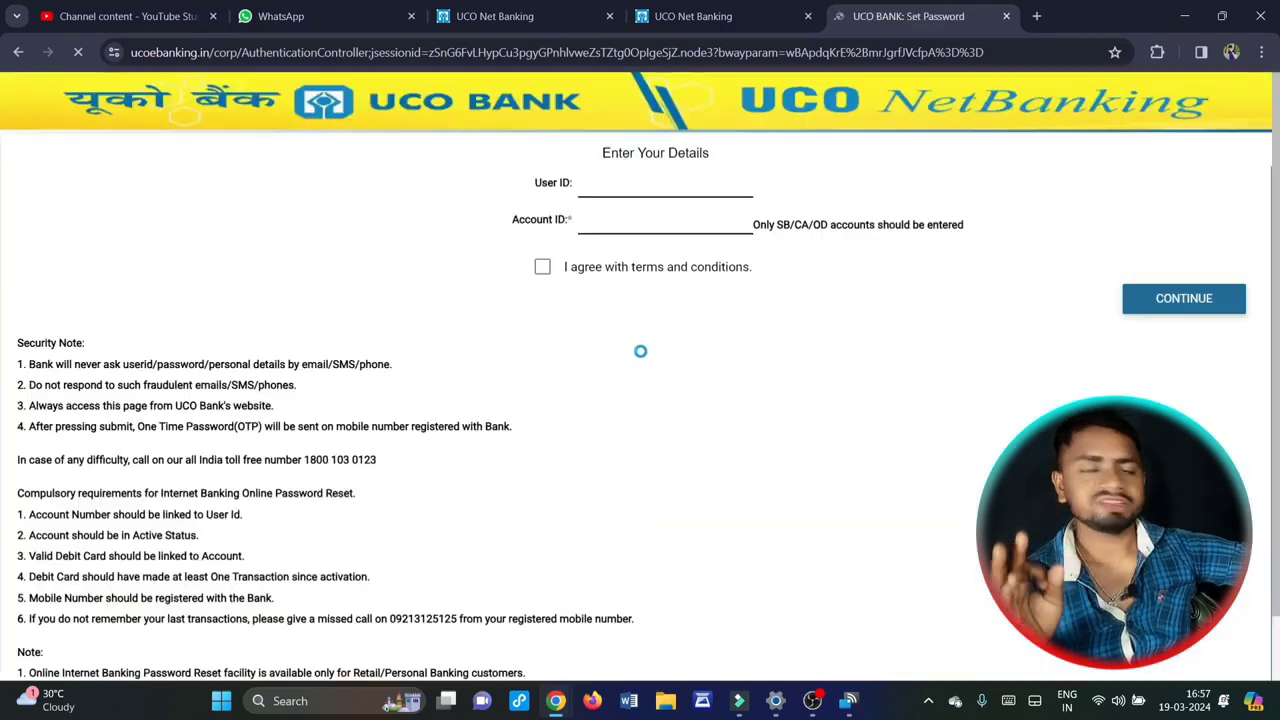
- Enter the user ID and account ID for the password reset and accept the terms and conditions
left_click(641, 188)
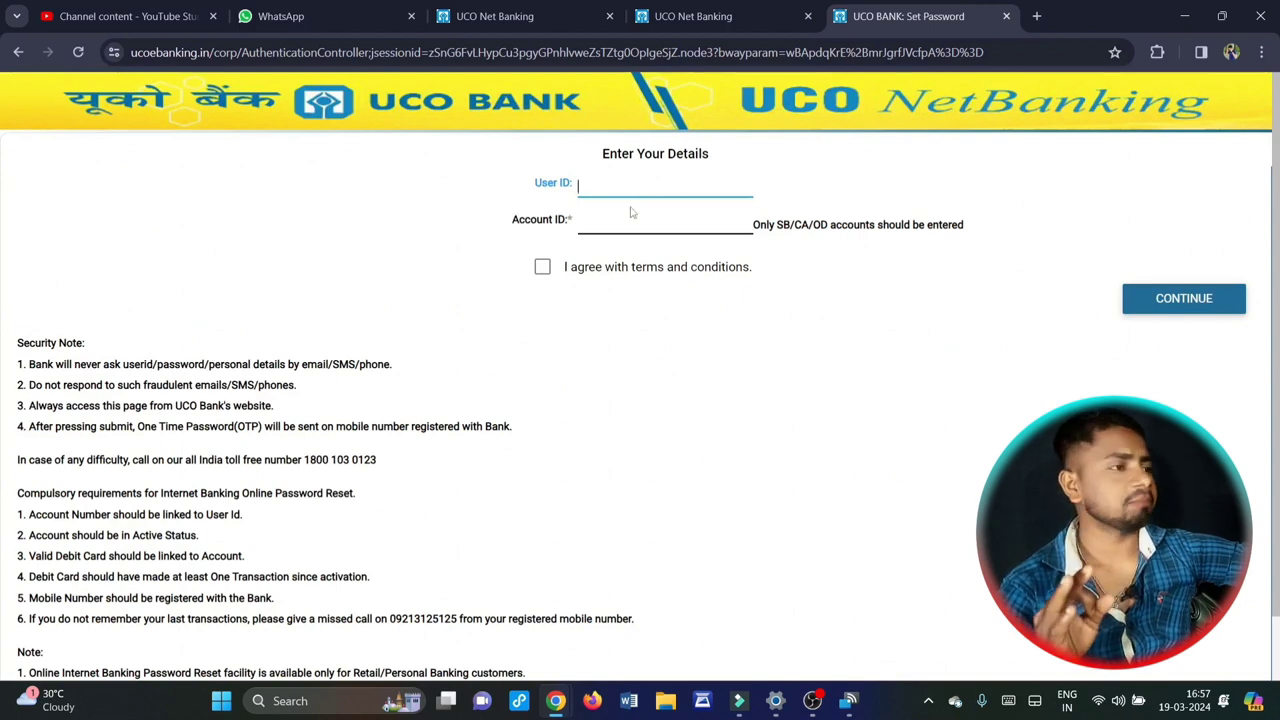
left_click(624, 222)
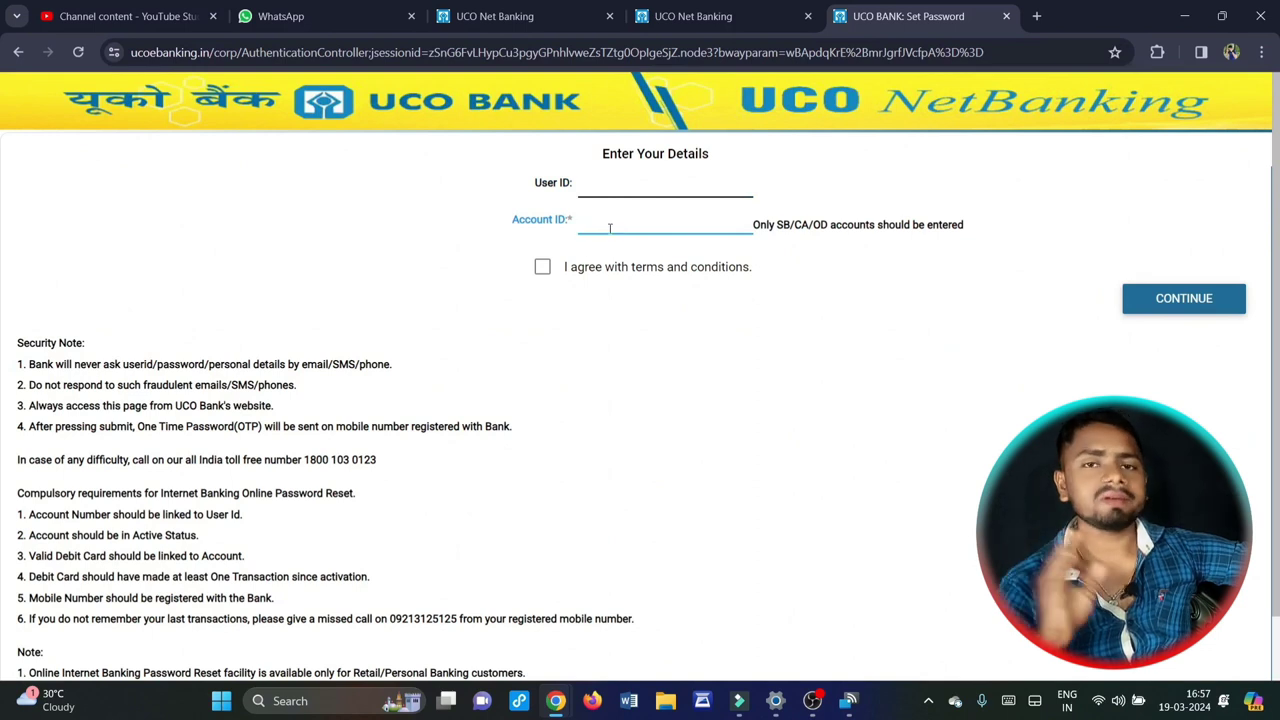
left_click(548, 276)
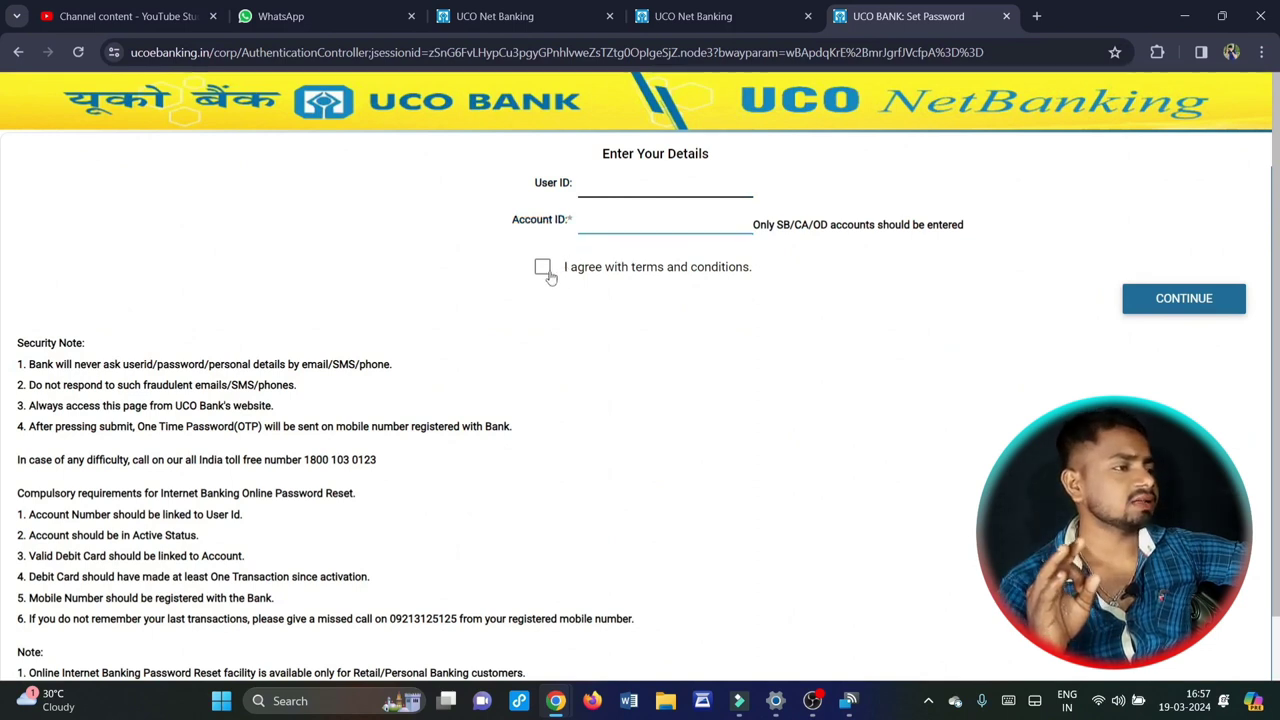
left_click(548, 276)
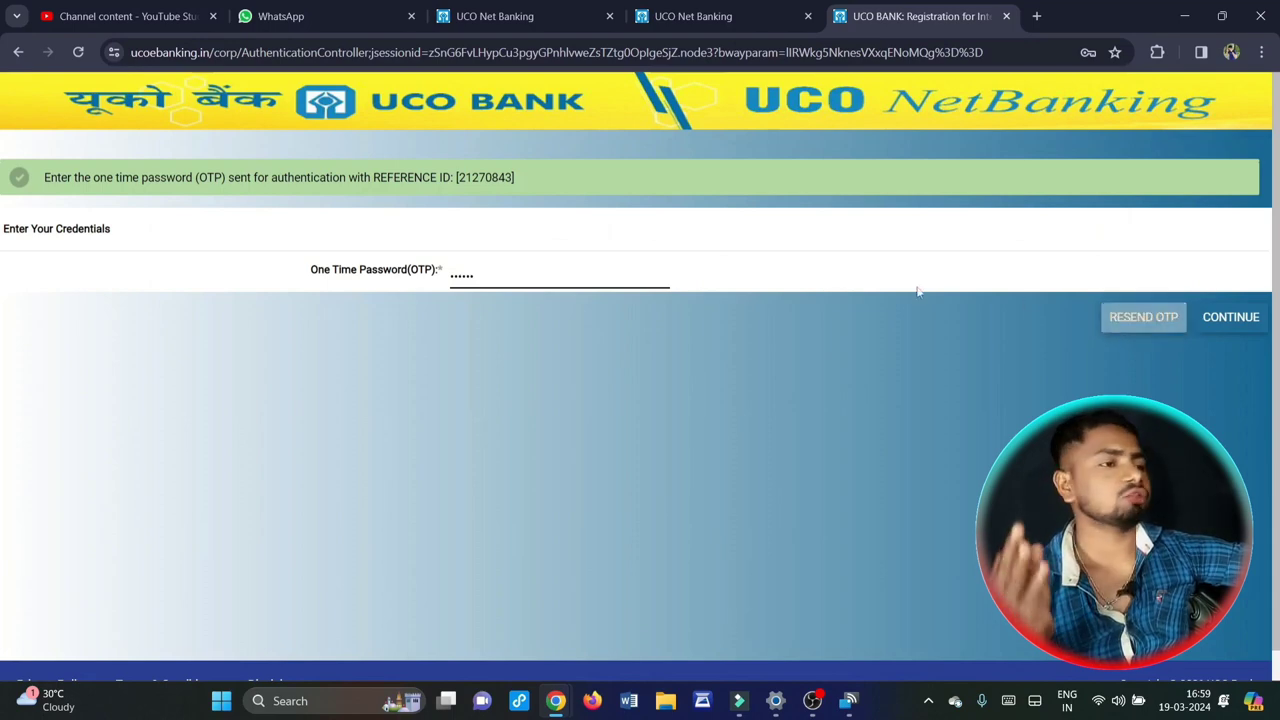
- Submit the one-time password (OTP) for the reset and enter the debit card's card number, ATM PIN and expiry date
left_click(1255, 330)
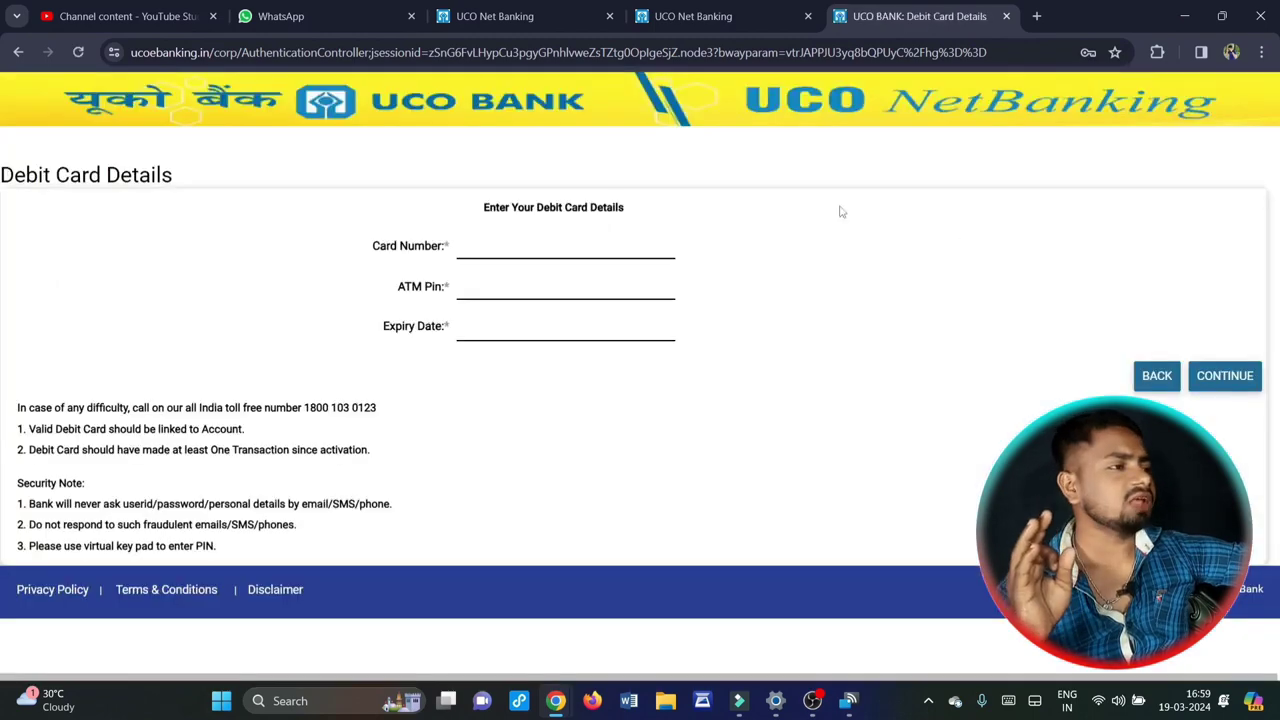
left_click(580, 233)
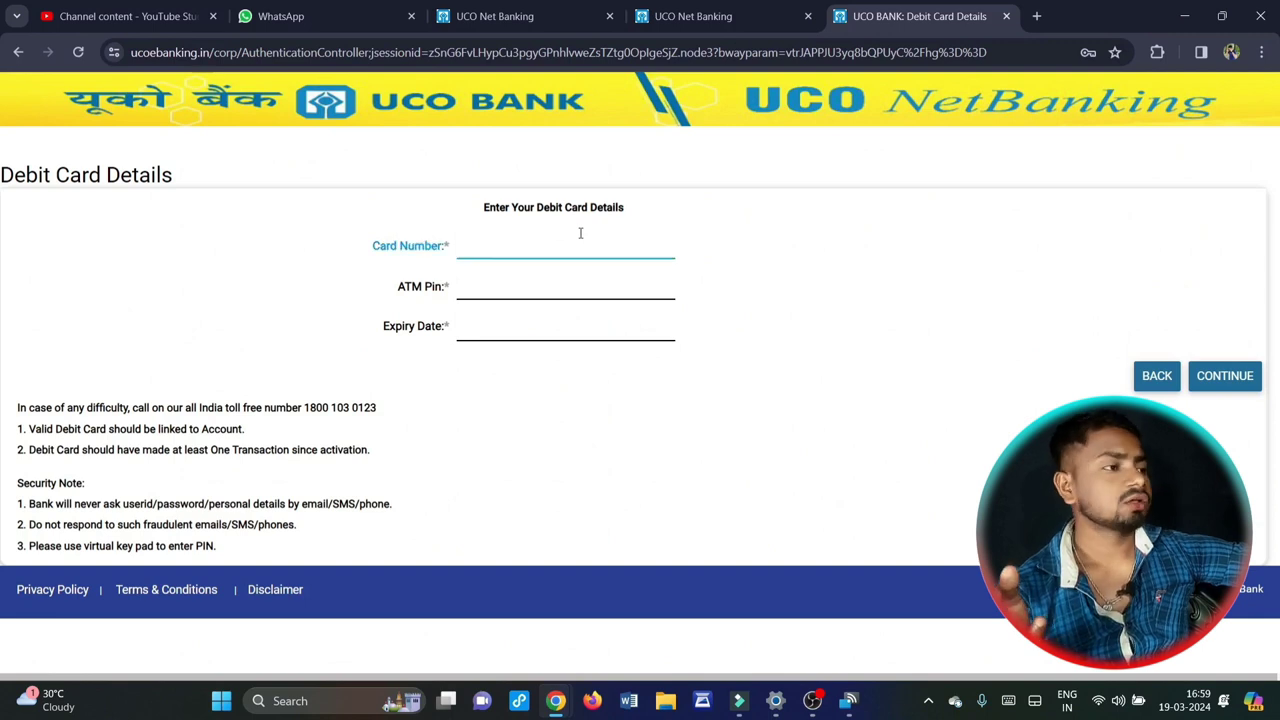
left_click(547, 286)
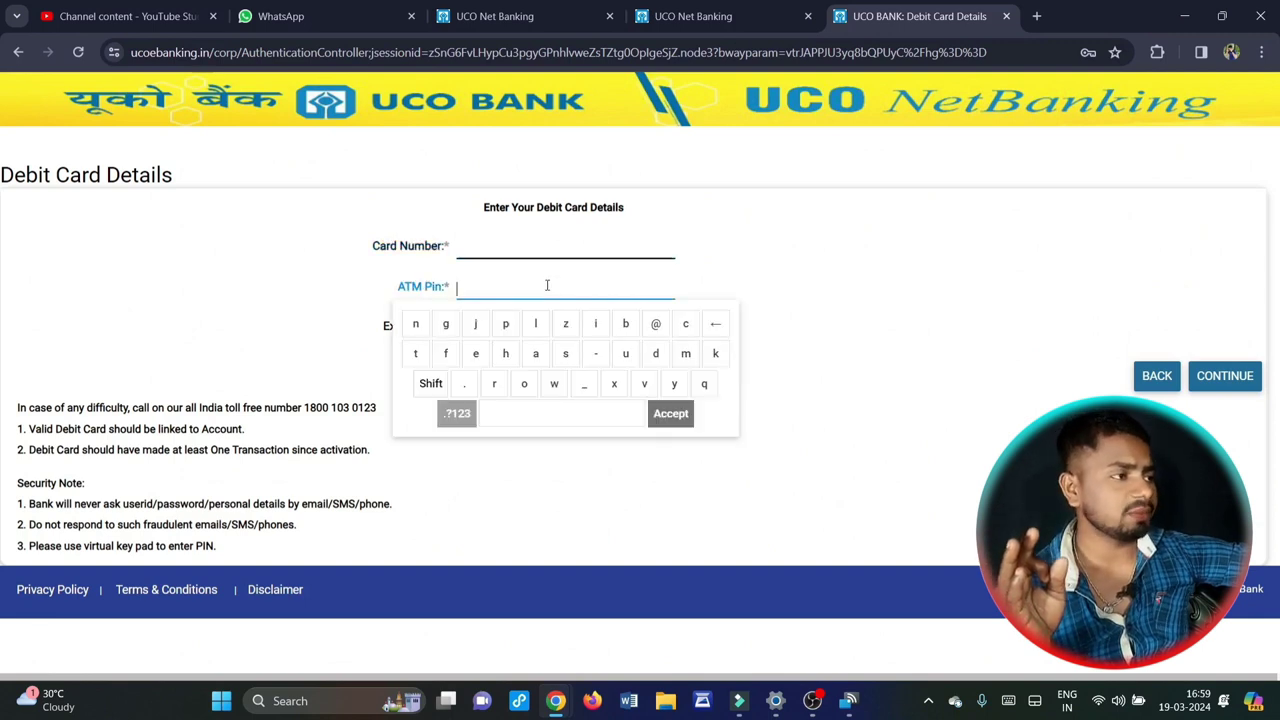
left_click(760, 320)
left_click(580, 325)
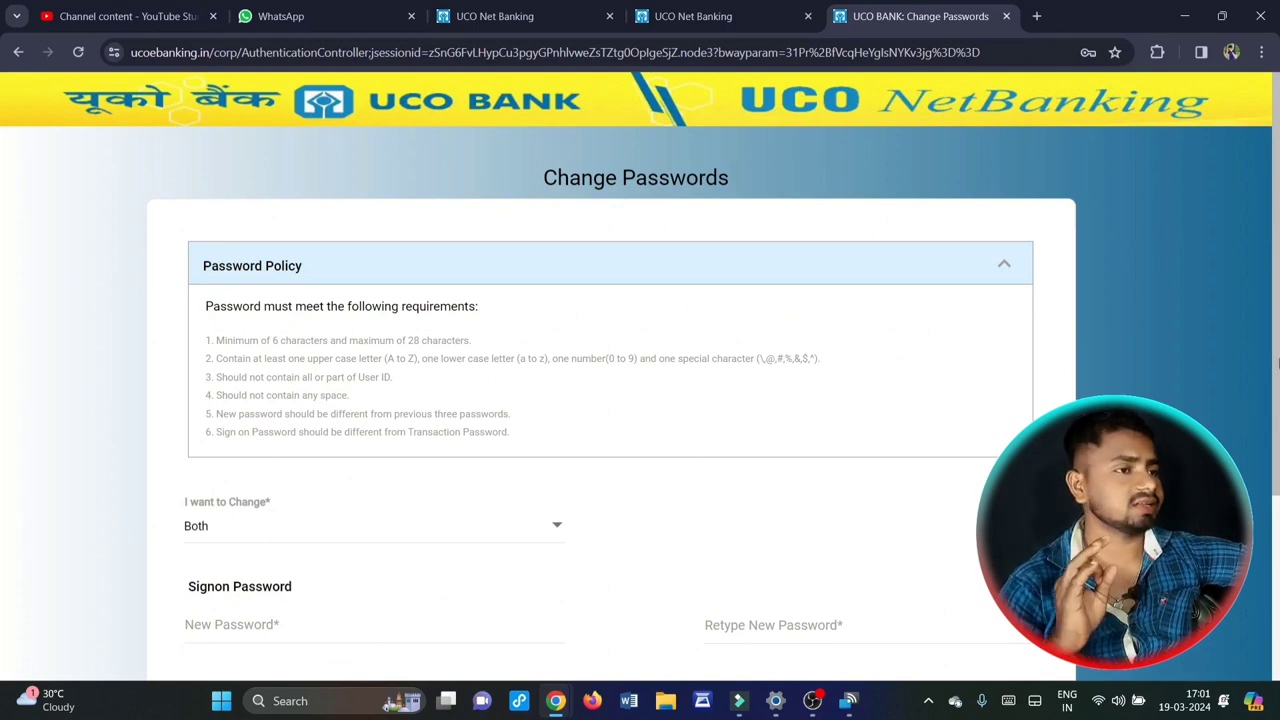
- Review the password policy requirements, including the allowed length, required character types and the rule on spaces
left_click_drag(1277, 246, 1275, 319)
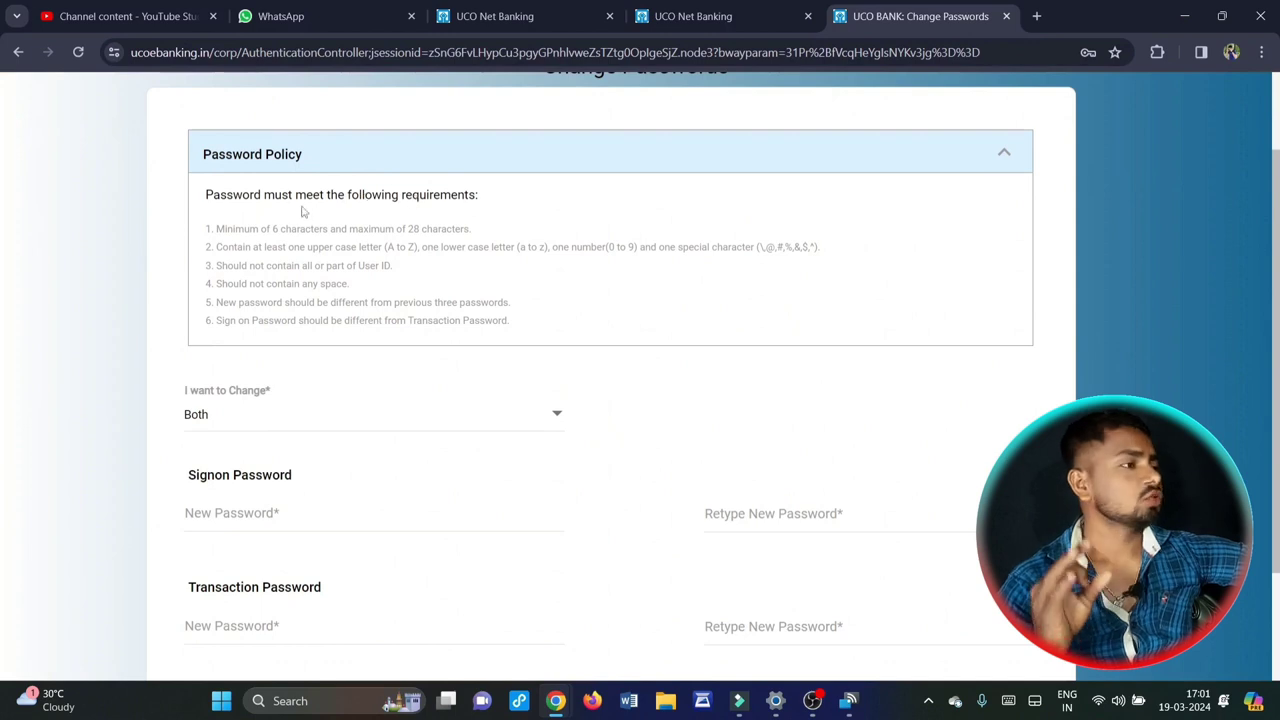
left_click_drag(226, 240, 381, 284)
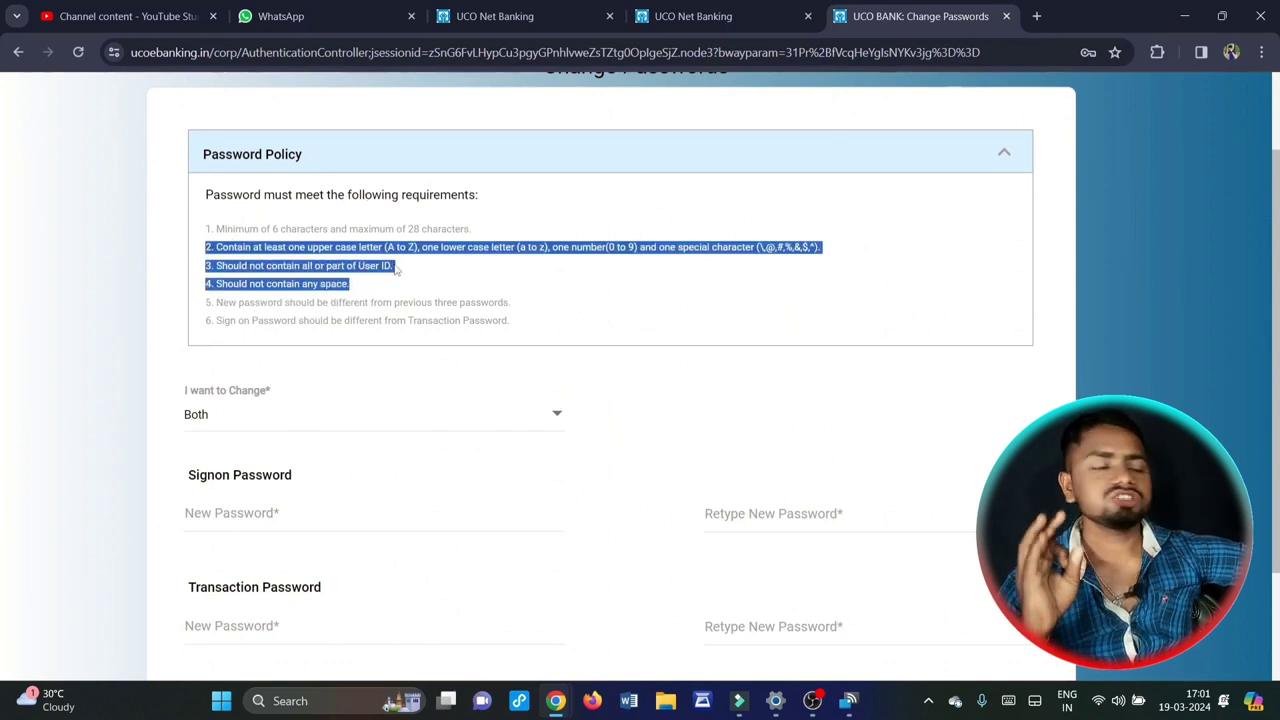
left_click(338, 227)
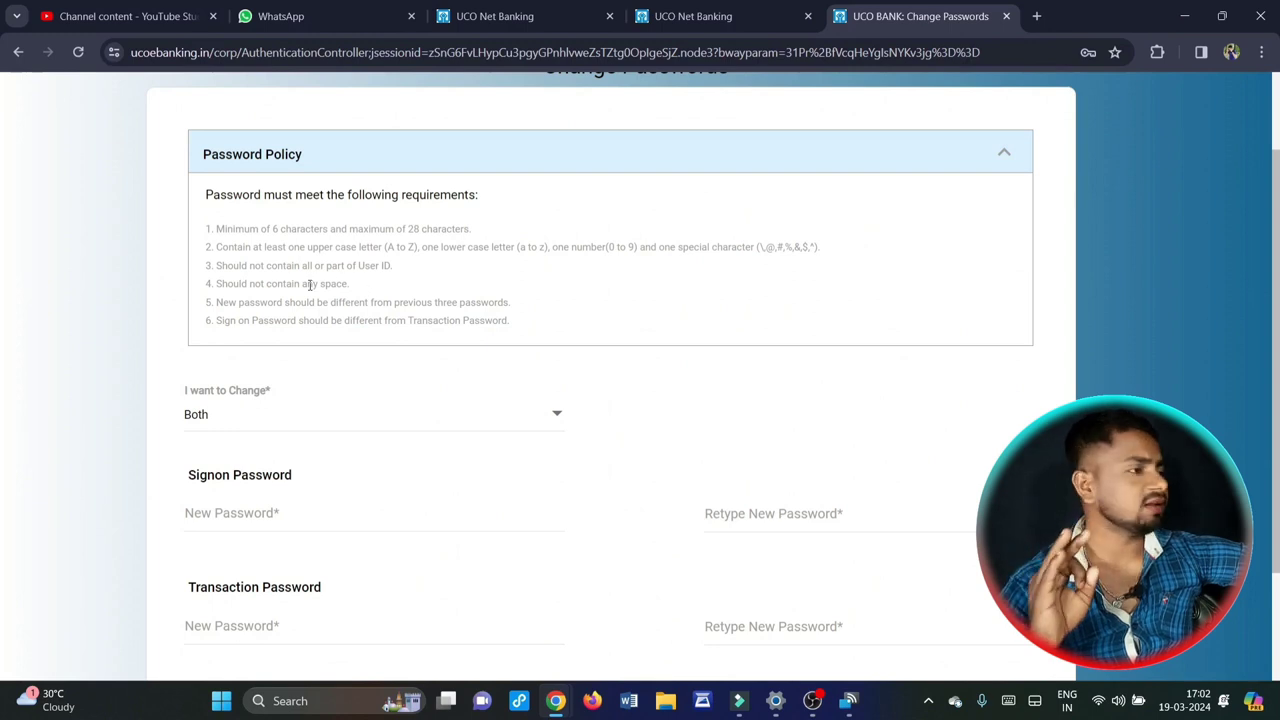
left_click_drag(265, 285, 360, 293)
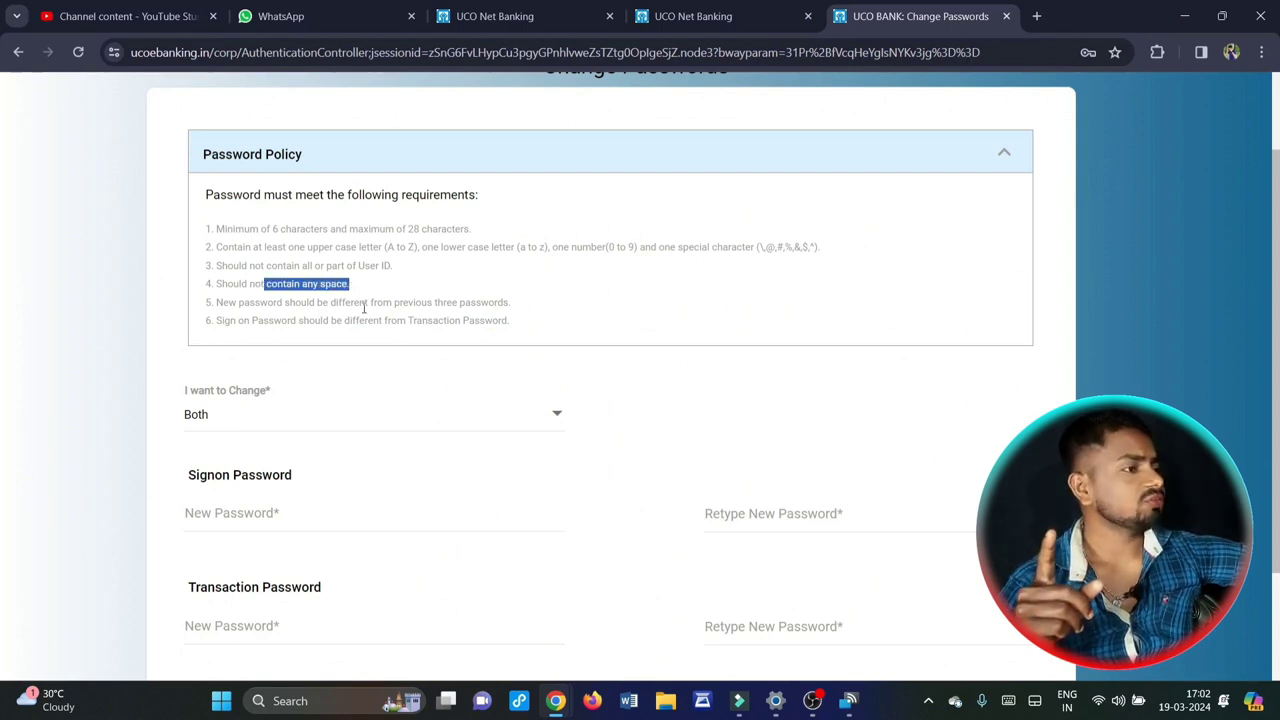
left_click(364, 308)
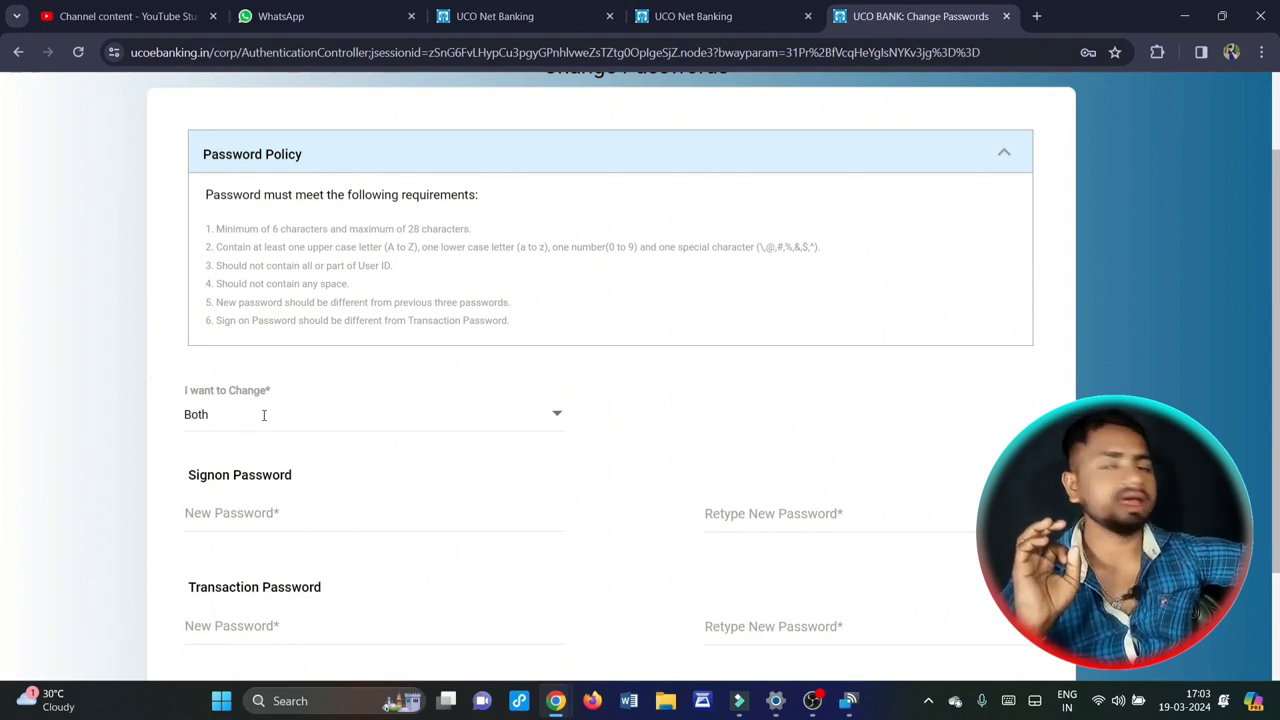
- Check which passwords can be changed, keep Both, and go through the sign-on password's new and retype fields
left_click(557, 416)
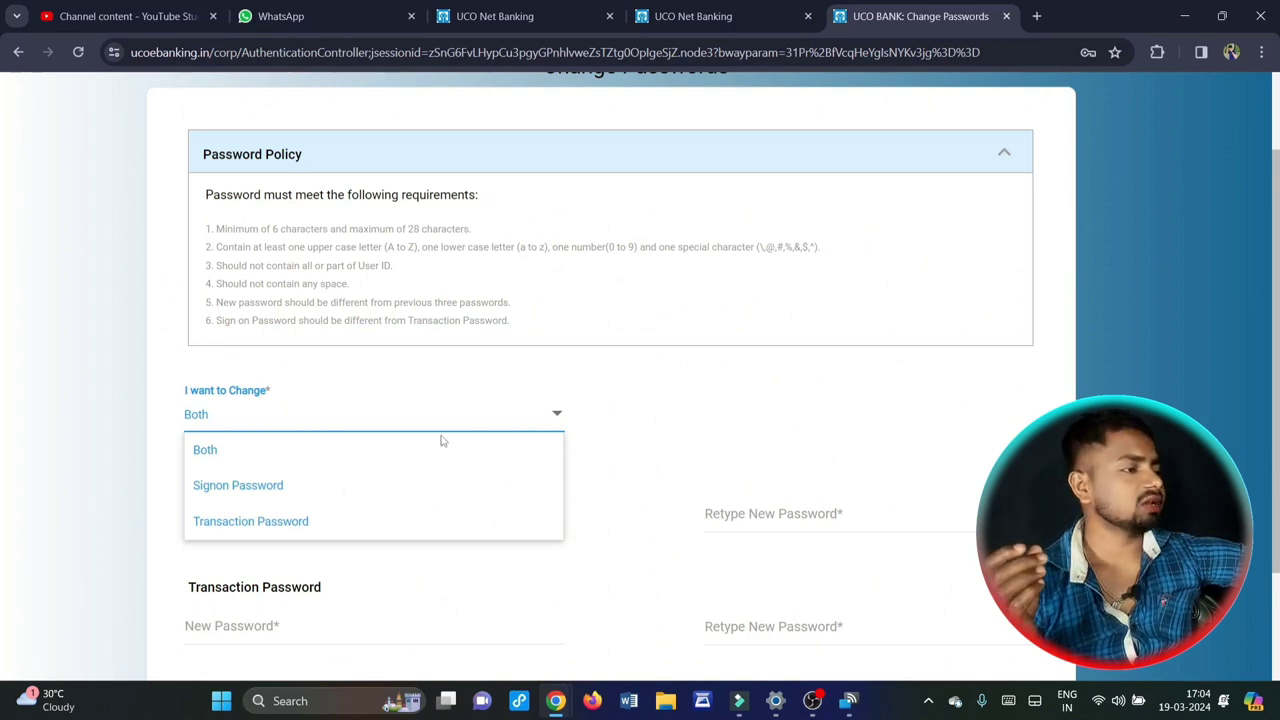
left_click(617, 436)
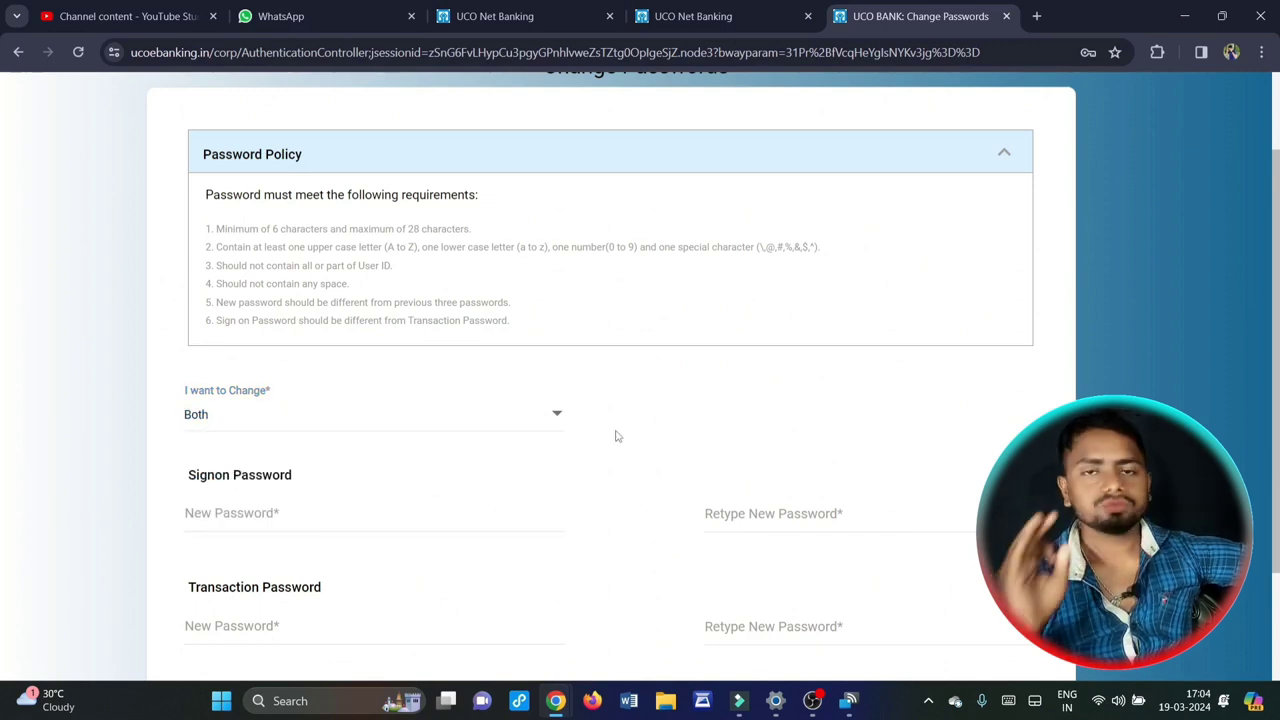
left_click(350, 526)
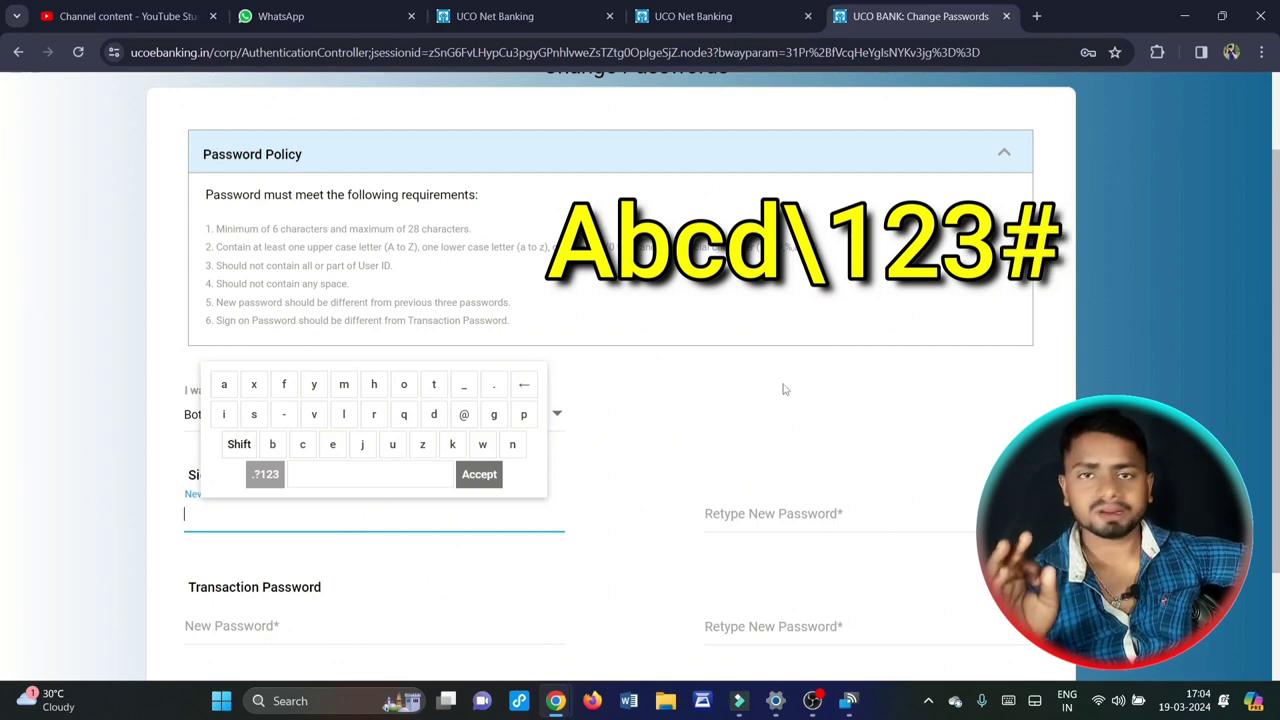
left_click(790, 505)
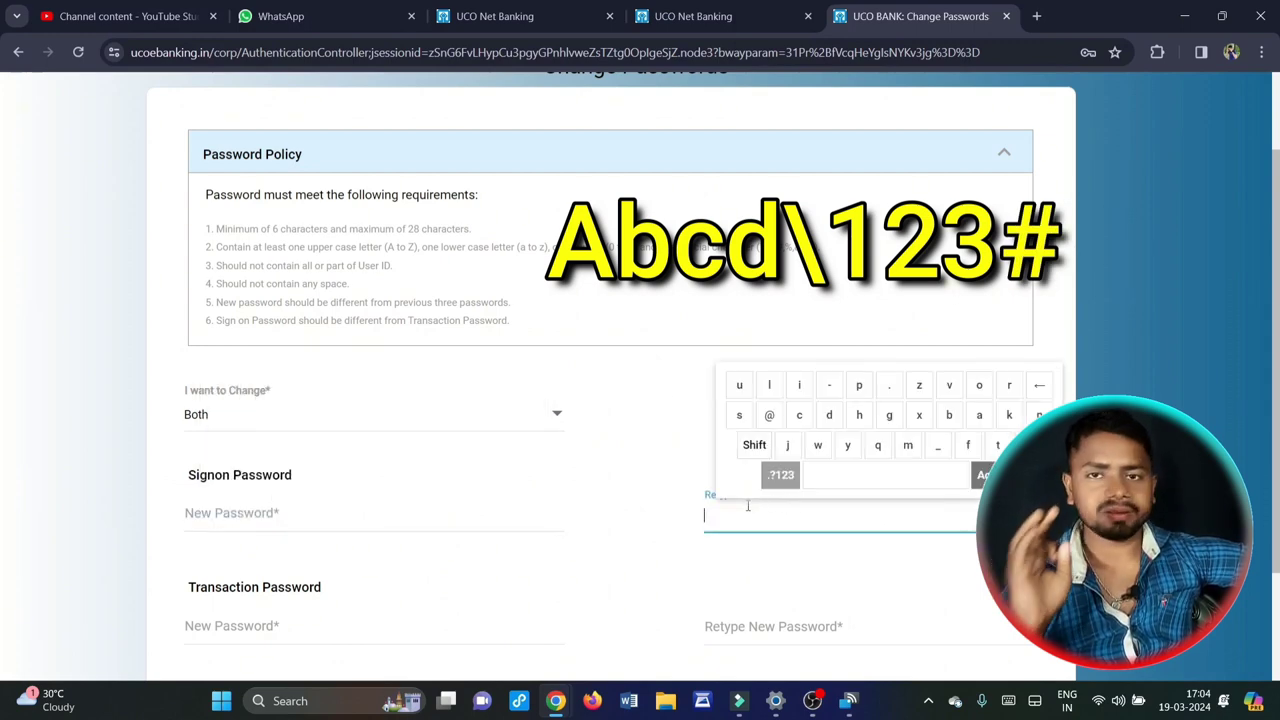
- Go through the transaction password's new and retype fields
scroll(1240, 352, "down", 1)
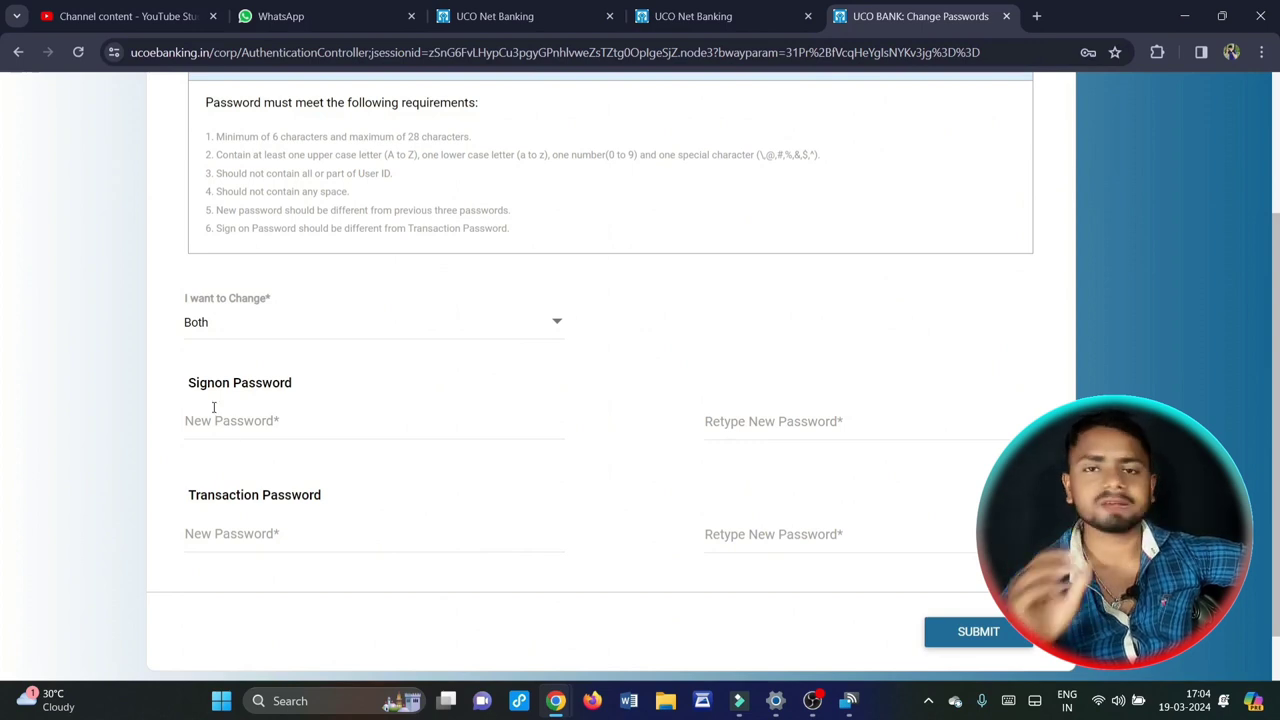
left_click(230, 535)
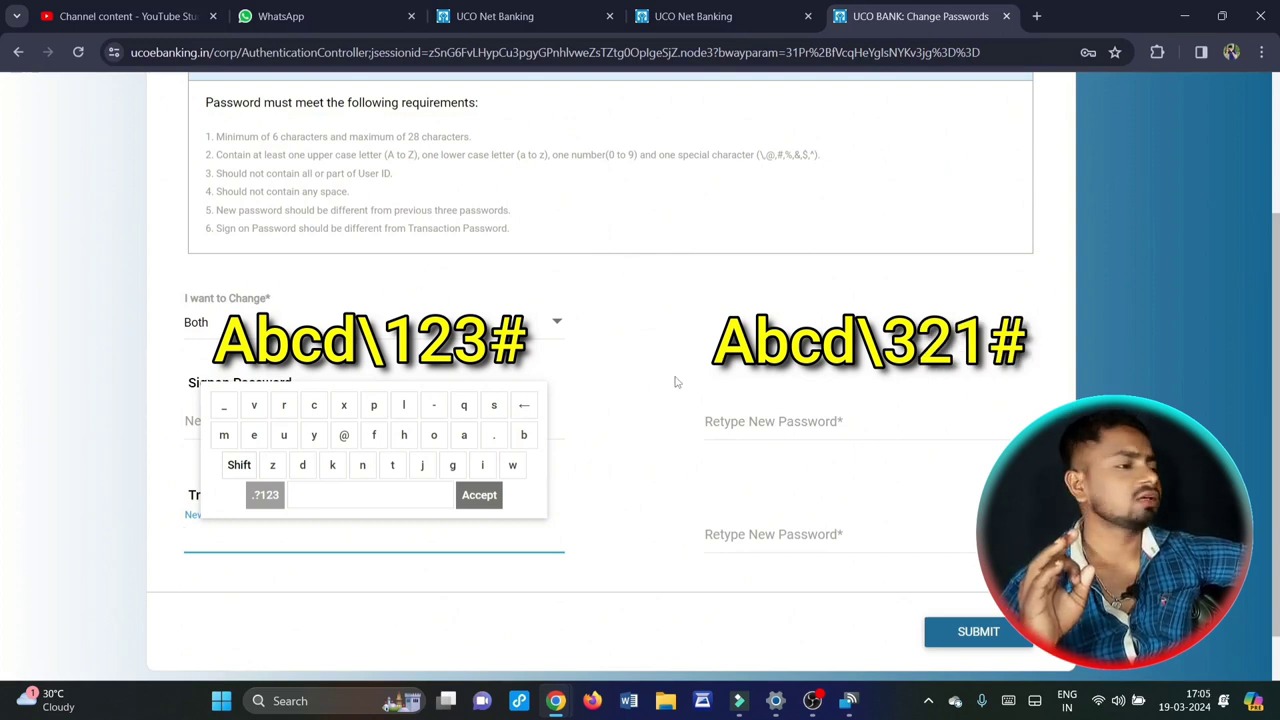
left_click(795, 532)
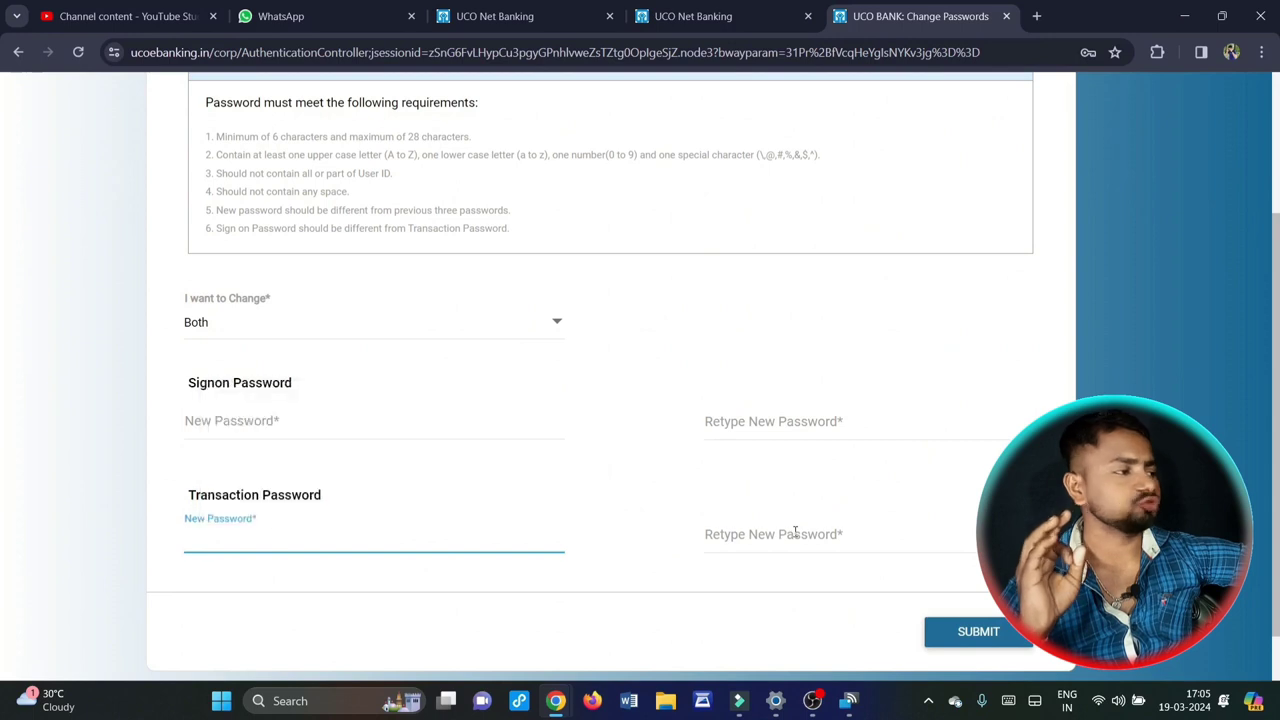